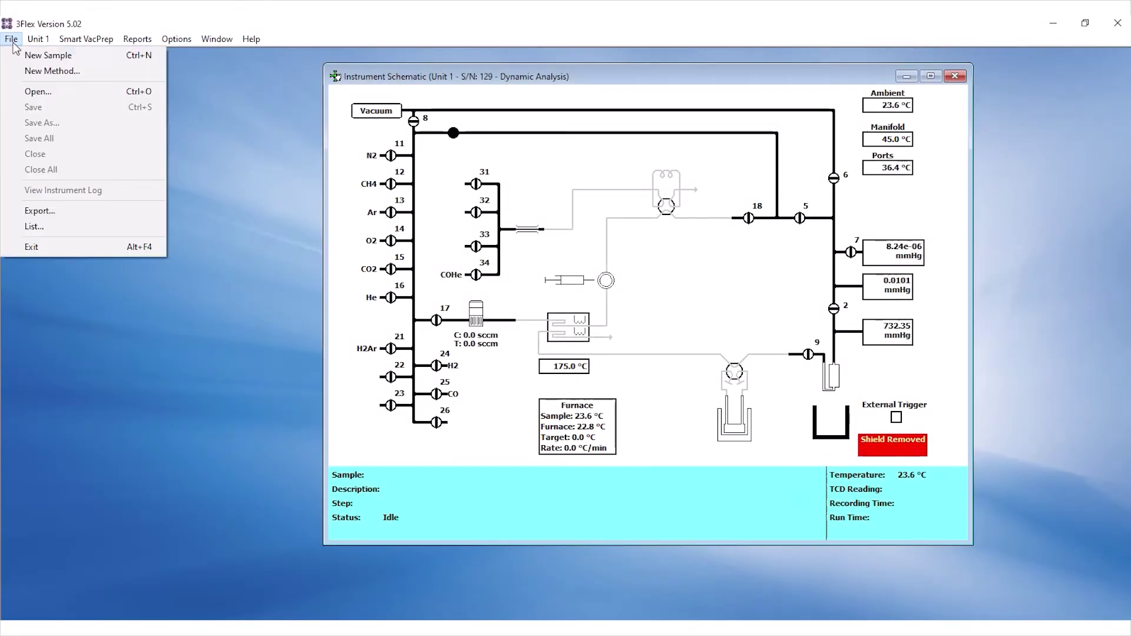
Step: Create a new dynamic analysis sample using the Pt-Al CO Pulse Chemisorption Loop method
{"action": "left_click", "coordinate": [35, 55]}
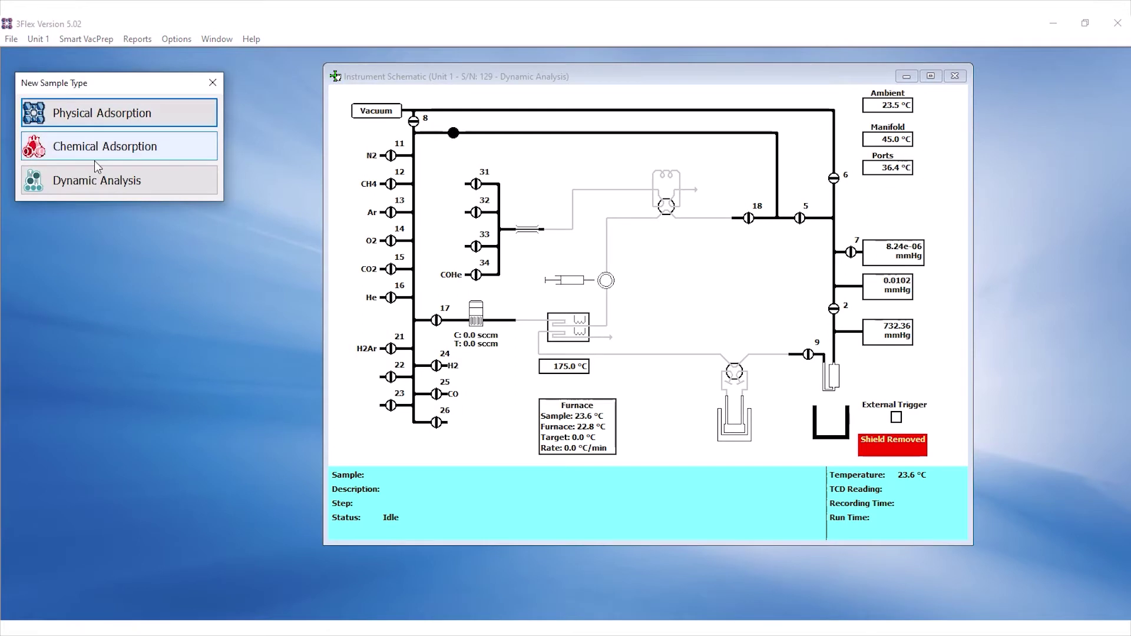
{"action": "left_click", "coordinate": [97, 181]}
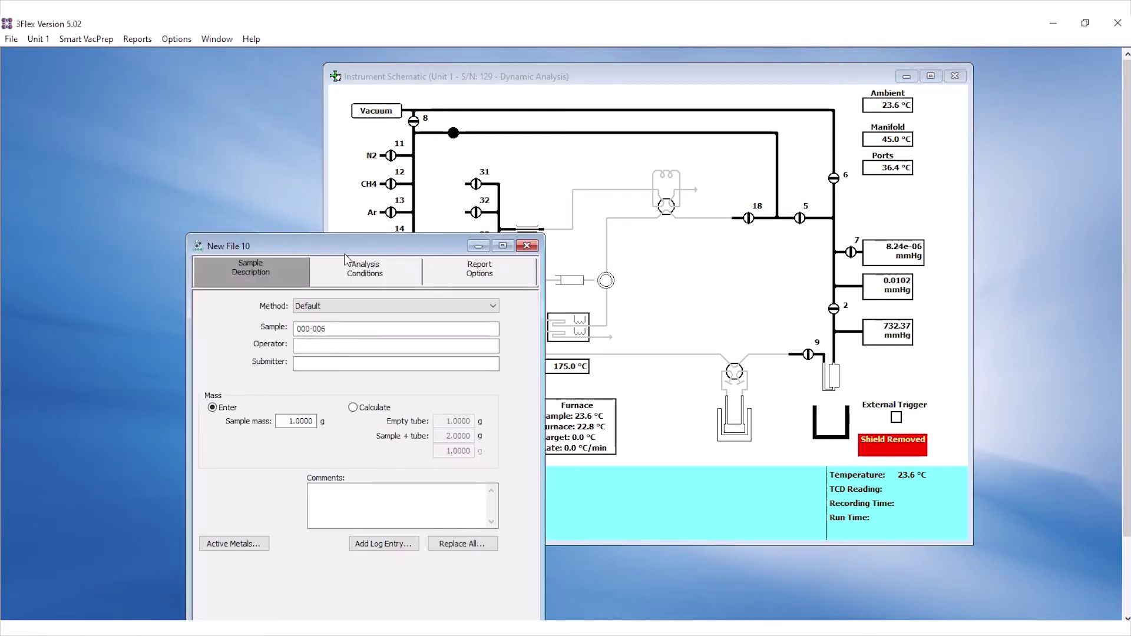
{"action": "left_click_drag", "start_coordinate": [347, 250], "coordinate": [384, 119]}
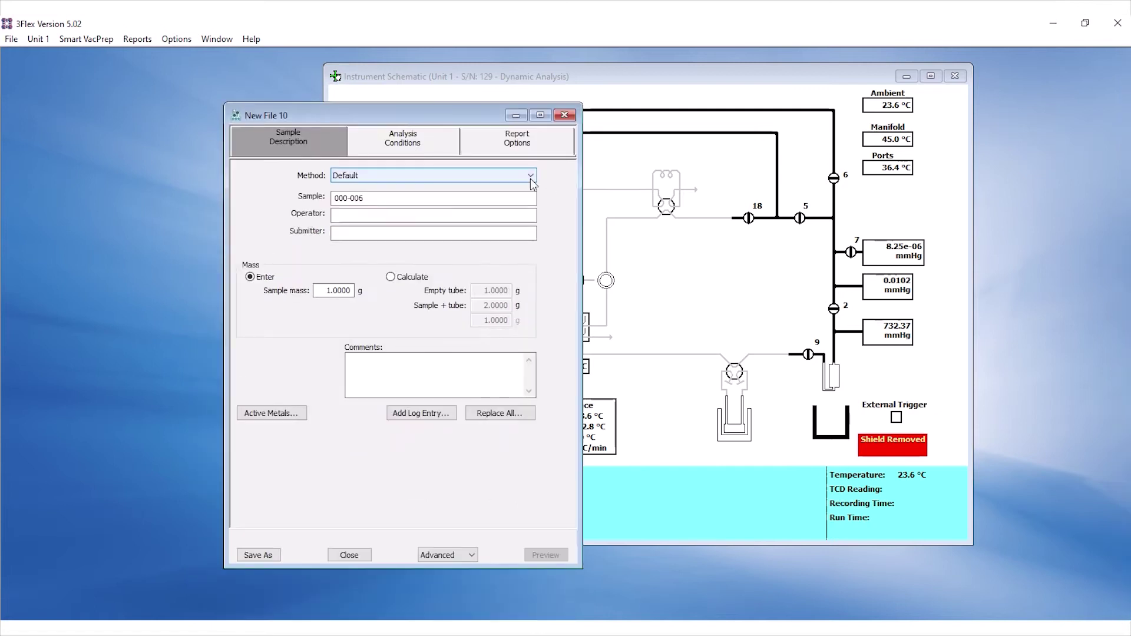
{"action": "left_click", "coordinate": [530, 176]}
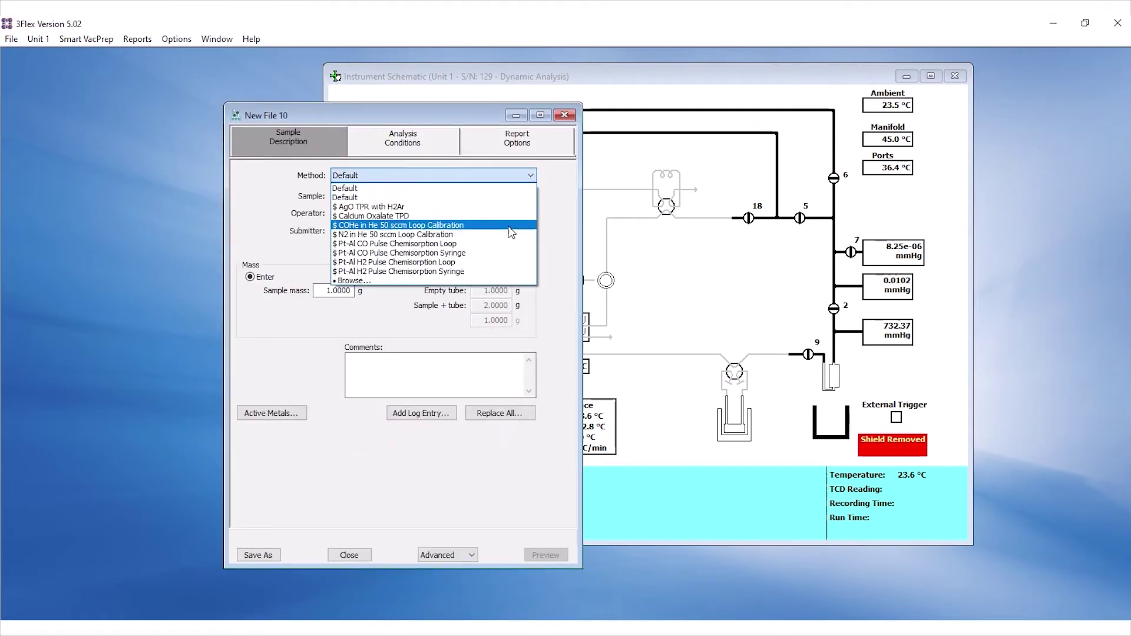
{"action": "left_click", "coordinate": [506, 243]}
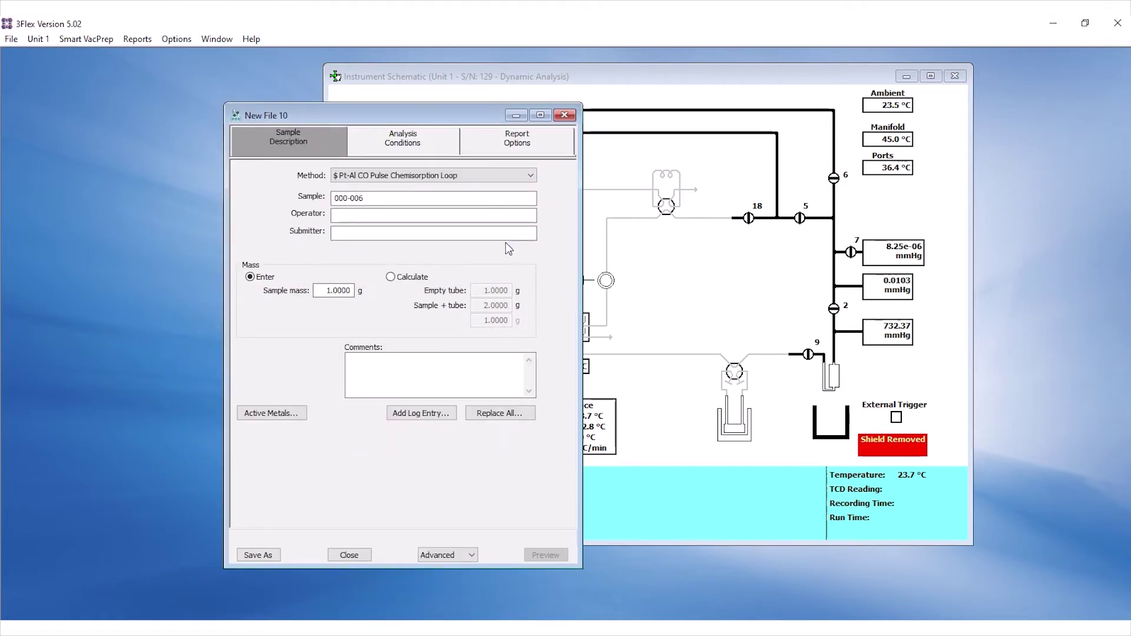
Step: Name the sample for lot SE 13378-5, calculate mass from tube weights as 0.7596 g, and add a comment line
{"action": "key", "text": "Delete"}
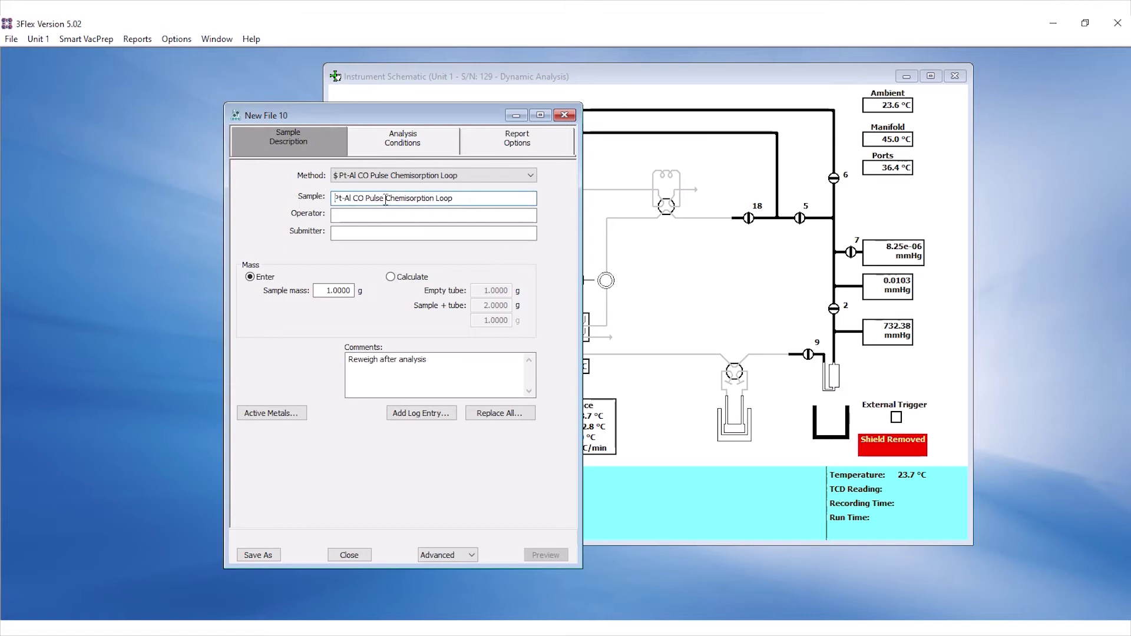
{"action": "type", "text": "ot SE 1"}
{"action": "type", "text": "3378-"}
{"action": "type", "text": "5"}
{"action": "key", "text": "Tab"}
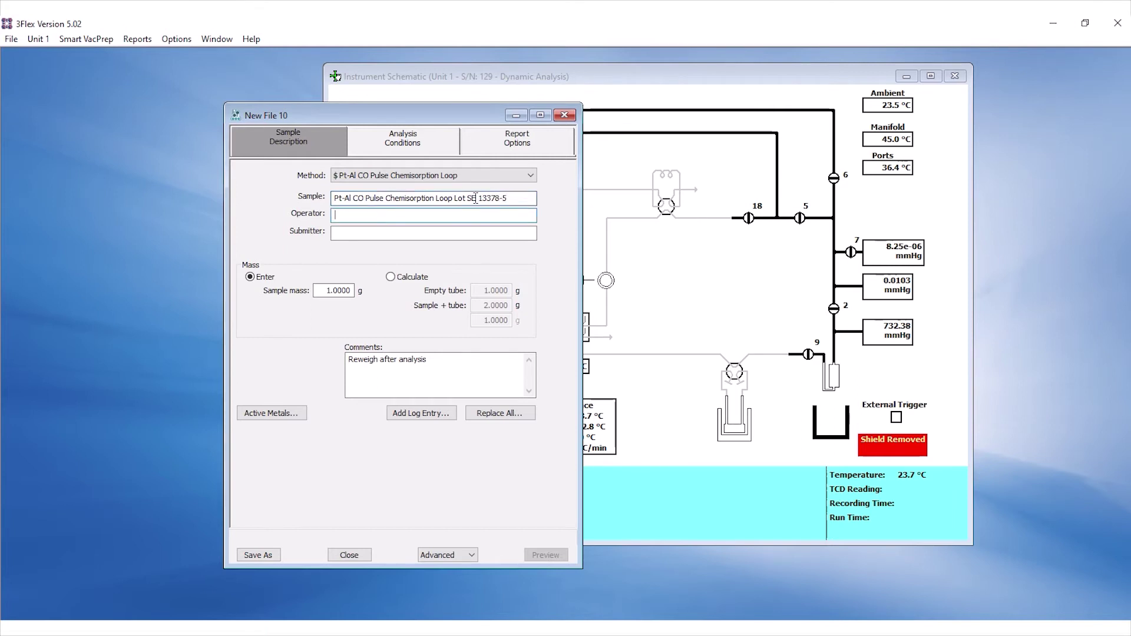
{"action": "type", "text": "PK"}
{"action": "key", "text": "Tab"}
{"action": "key", "text": "Tab"}
{"action": "key", "text": "Down"}
{"action": "key", "text": "Tab"}
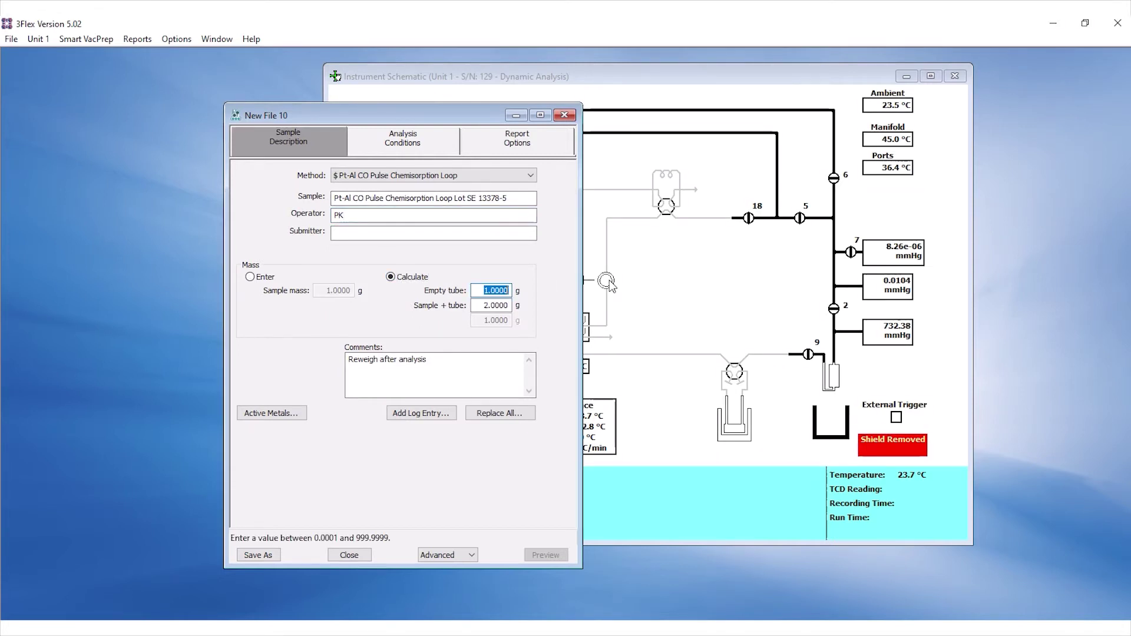
{"action": "type", "text": "31.8"}
{"action": "type", "text": "382"}
{"action": "key", "text": "Tab"}
{"action": "type", "text": "32.5"}
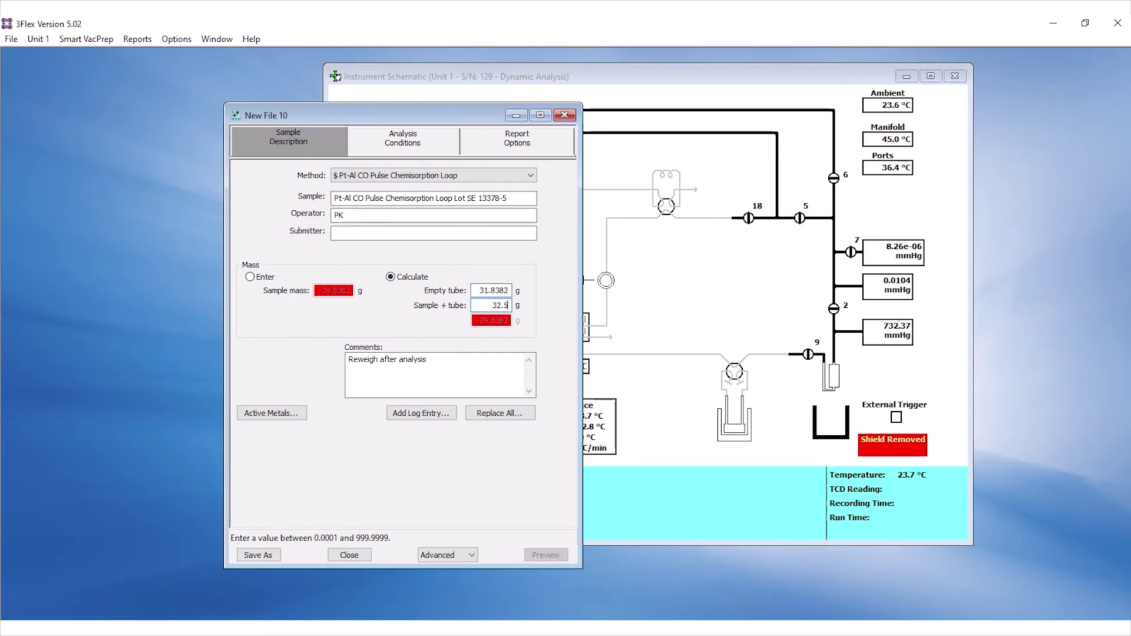
{"action": "type", "text": "978"}
{"action": "key", "text": "Tab"}
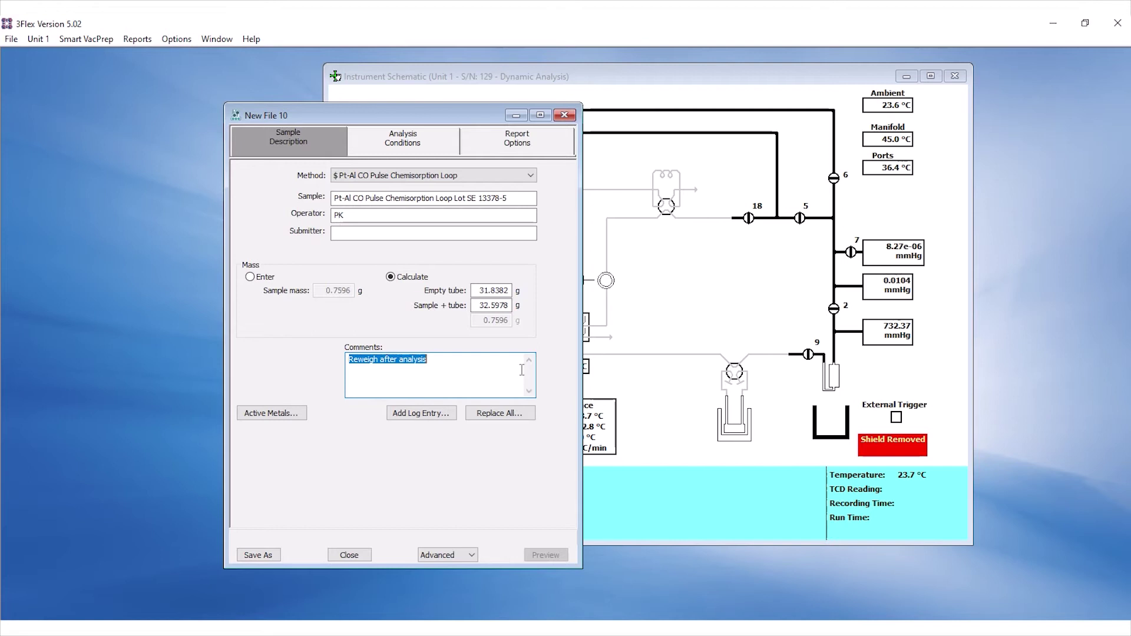
{"action": "key", "text": "End"}
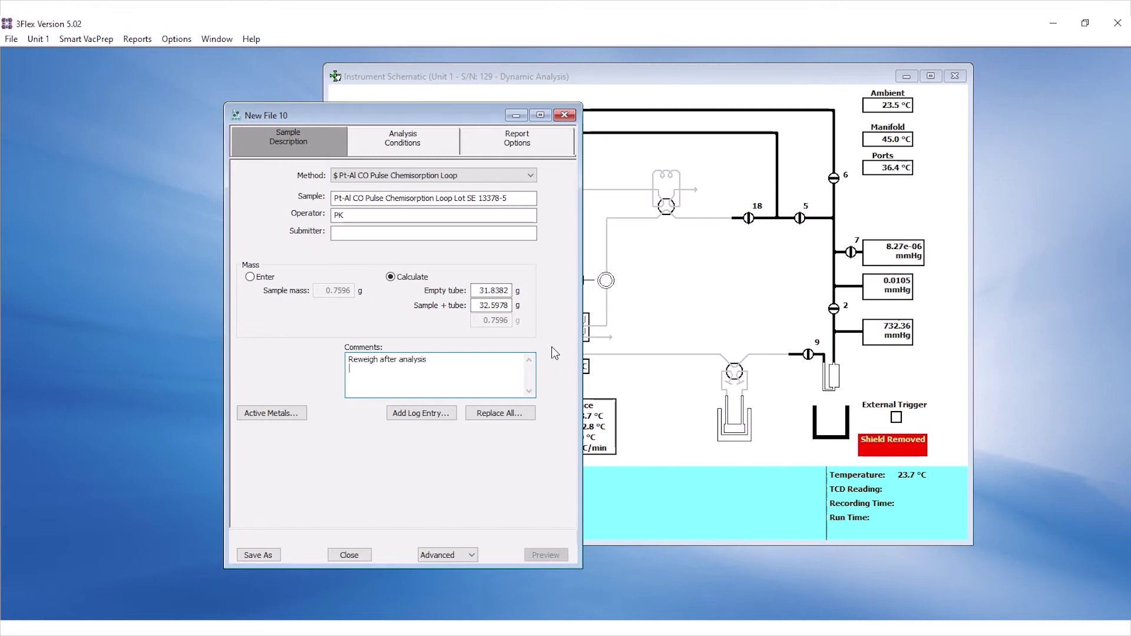
{"action": "key", "text": "Return"}
{"action": "type", "text": "32 +/- 5%"}
{"action": "left_click", "coordinate": [298, 412]}
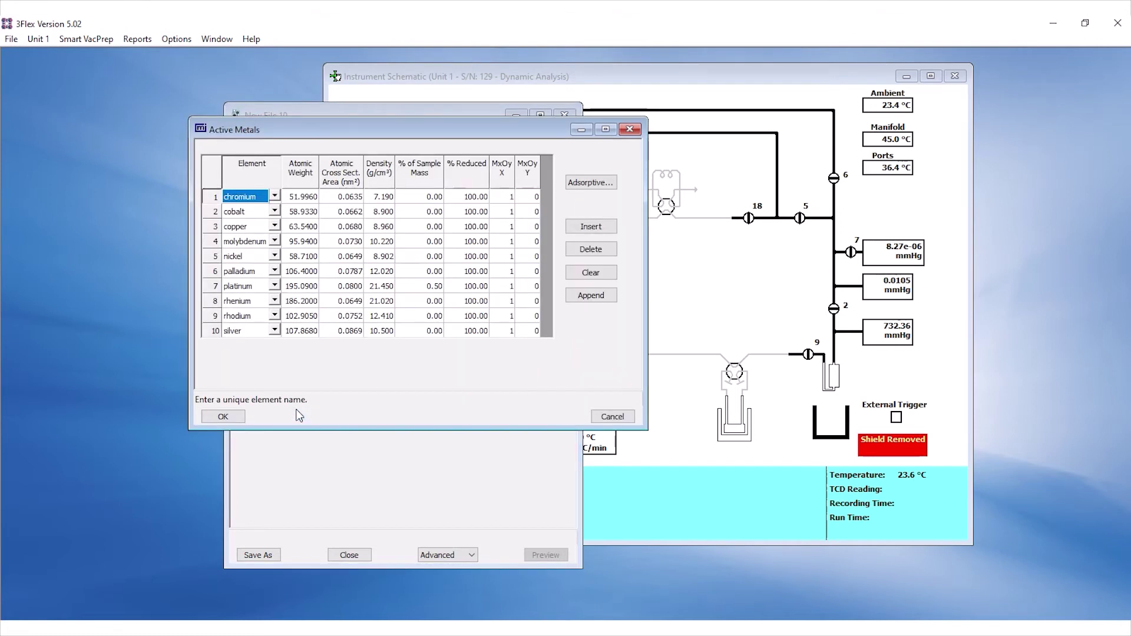
{"action": "left_click", "coordinate": [419, 286]}
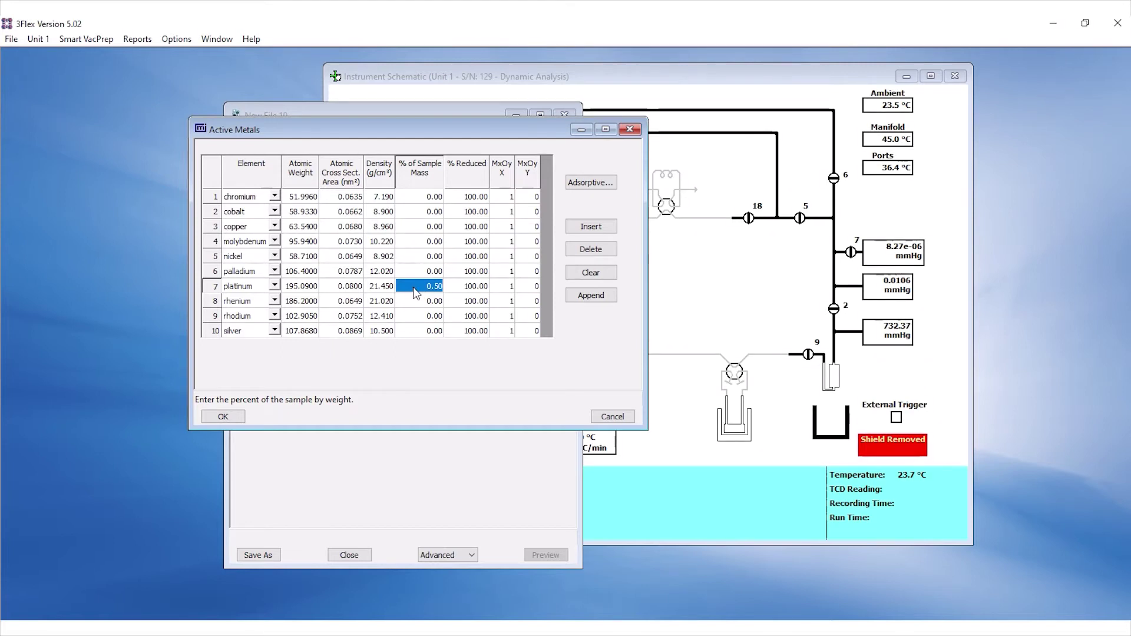
{"action": "left_click", "coordinate": [590, 183]}
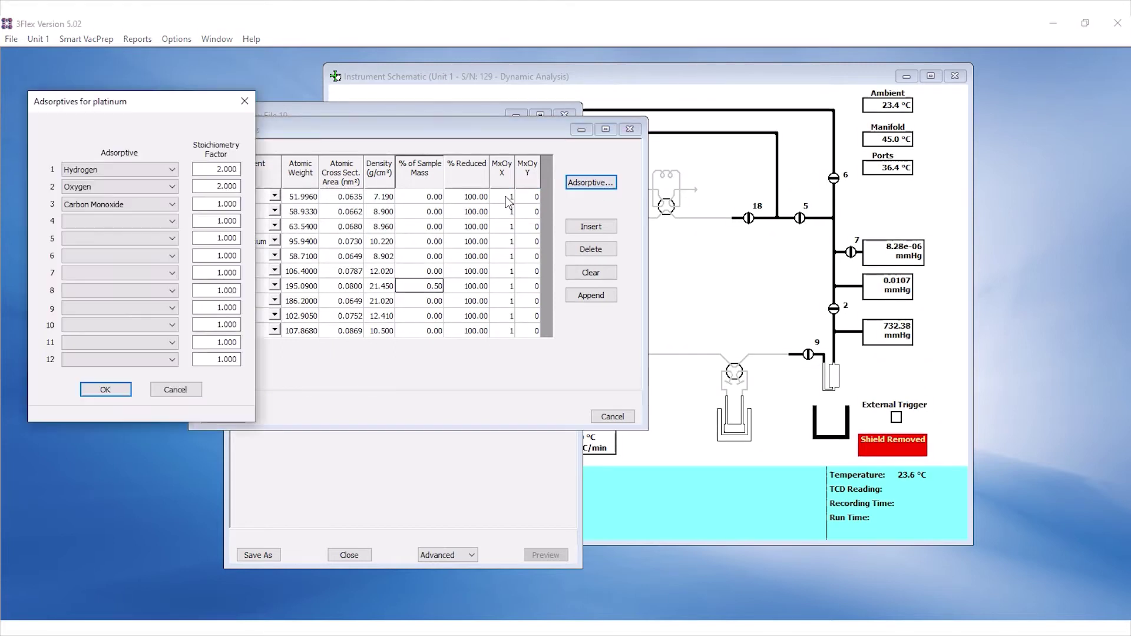
{"action": "left_click", "coordinate": [217, 205]}
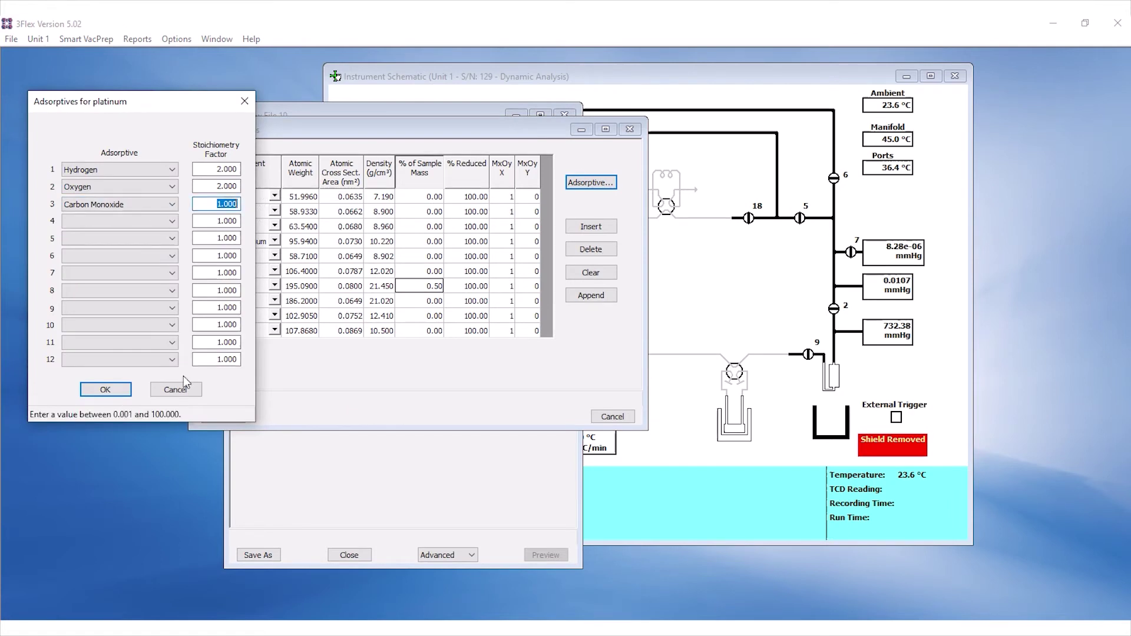
{"action": "left_click", "coordinate": [104, 390]}
{"action": "left_click", "coordinate": [240, 419]}
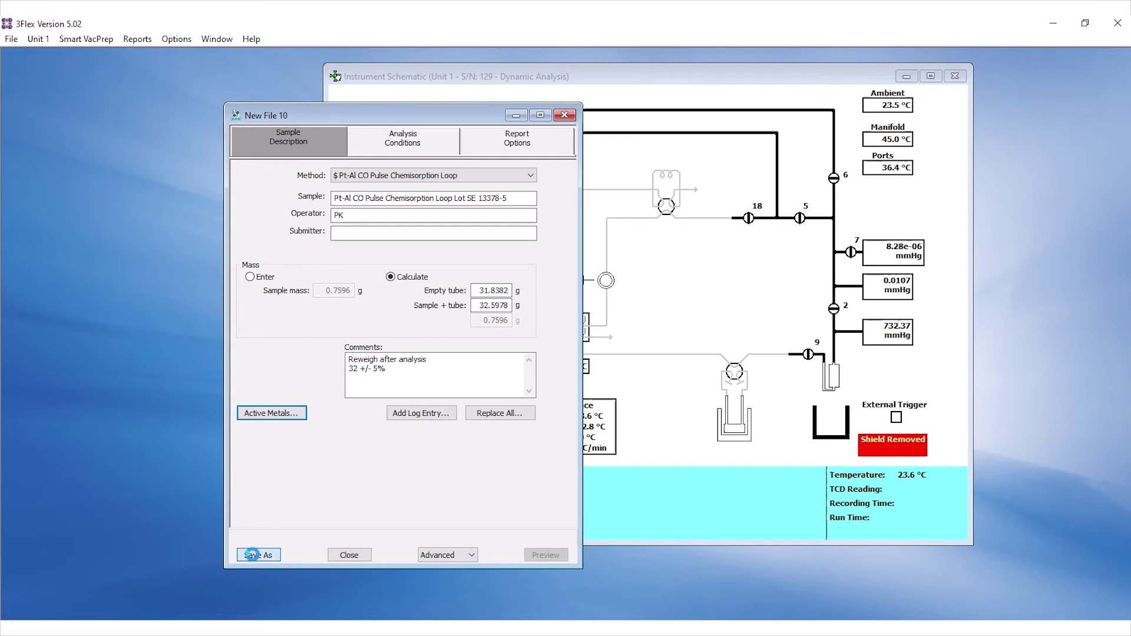
Step: Save the sample as PtAl Dynamic Chemi Demo.SMP and close its window
{"action": "left_click", "coordinate": [252, 555]}
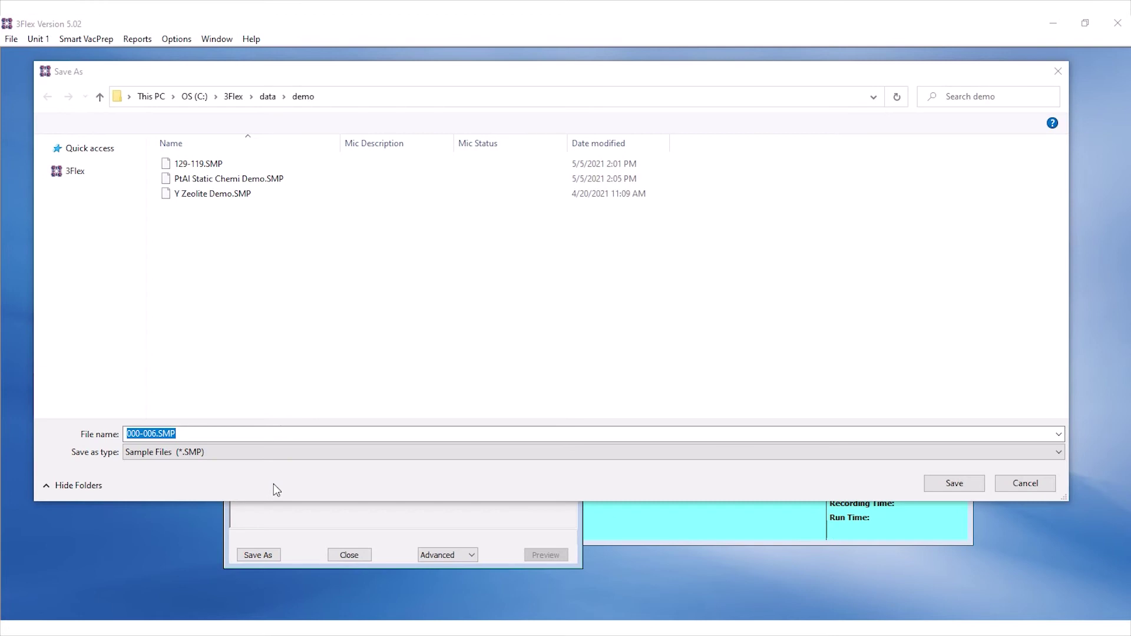
{"action": "type", "text": "Pt"}
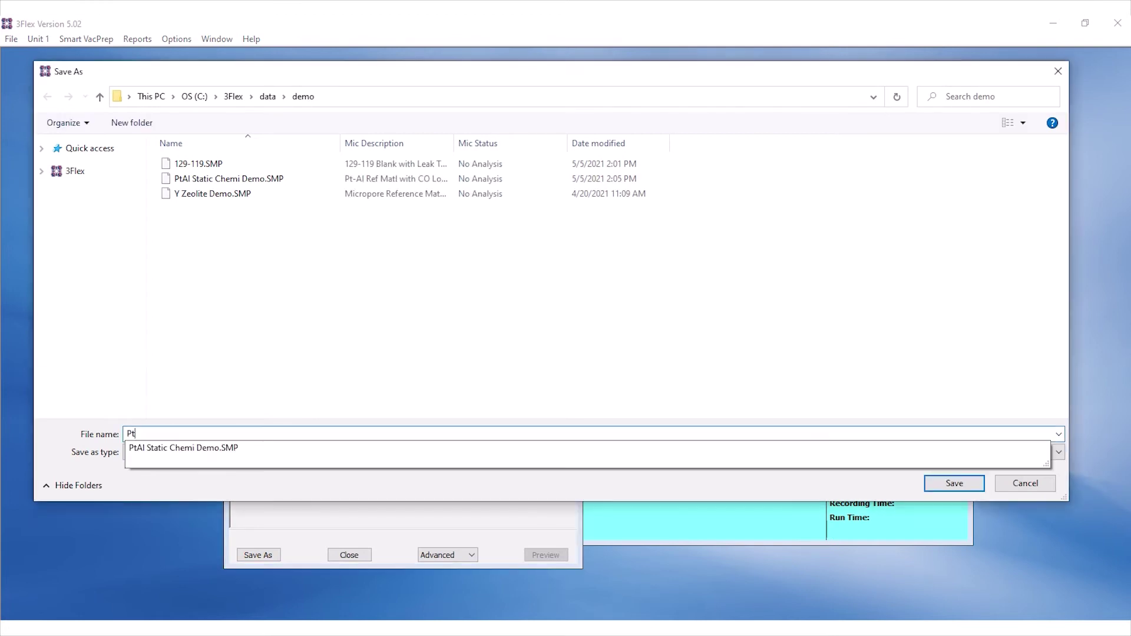
{"action": "type", "text": "Al Dynamic Chemi Demo"}
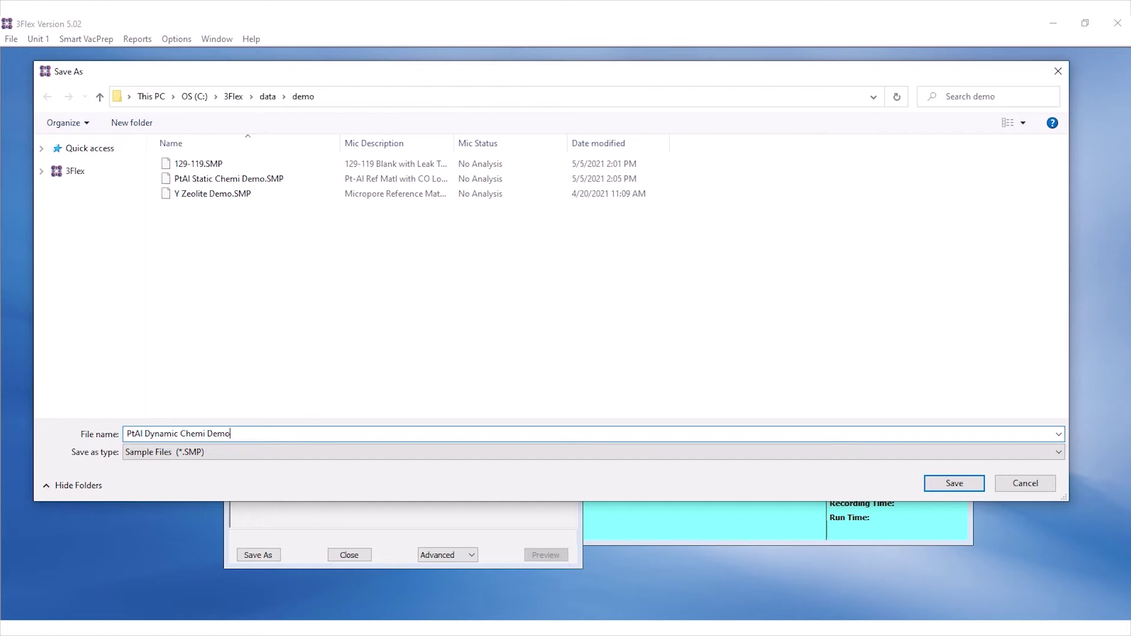
{"action": "key", "text": "Return"}
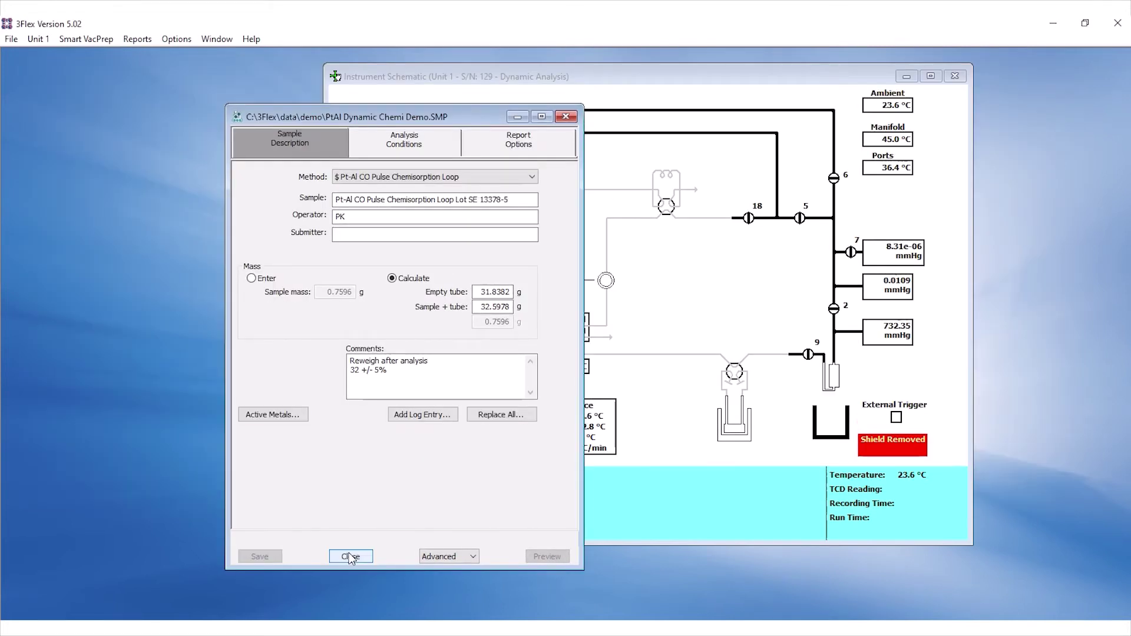
{"action": "left_click", "coordinate": [351, 557]}
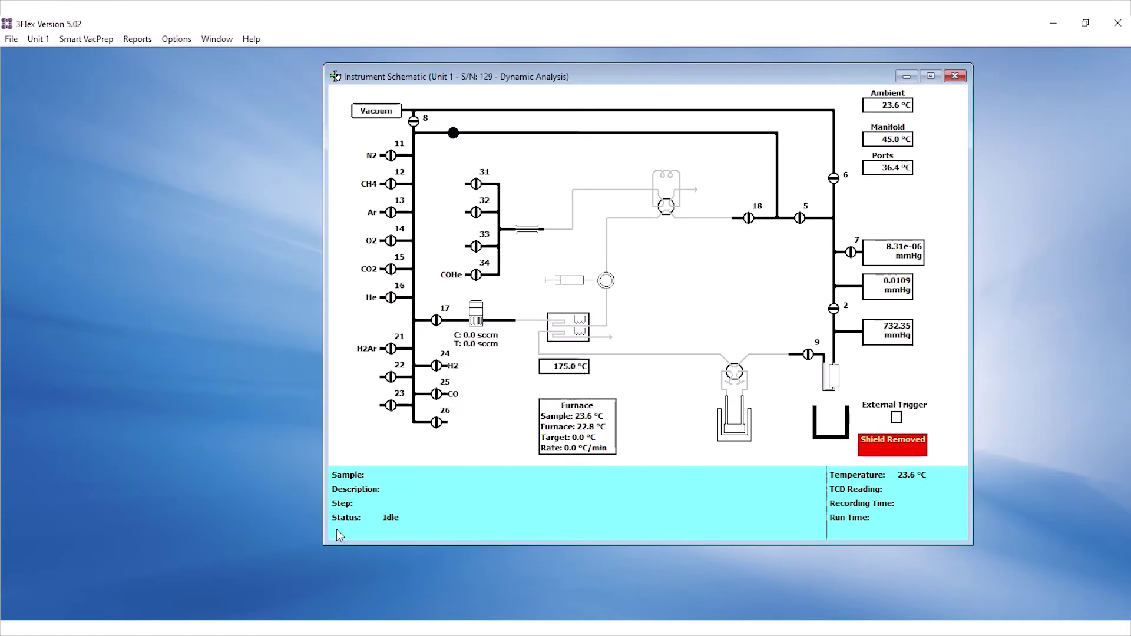
Step: Enable manual control on Unit 1 and raise the elevator so the dewar surrounds the tube
{"action": "left_click", "coordinate": [44, 44]}
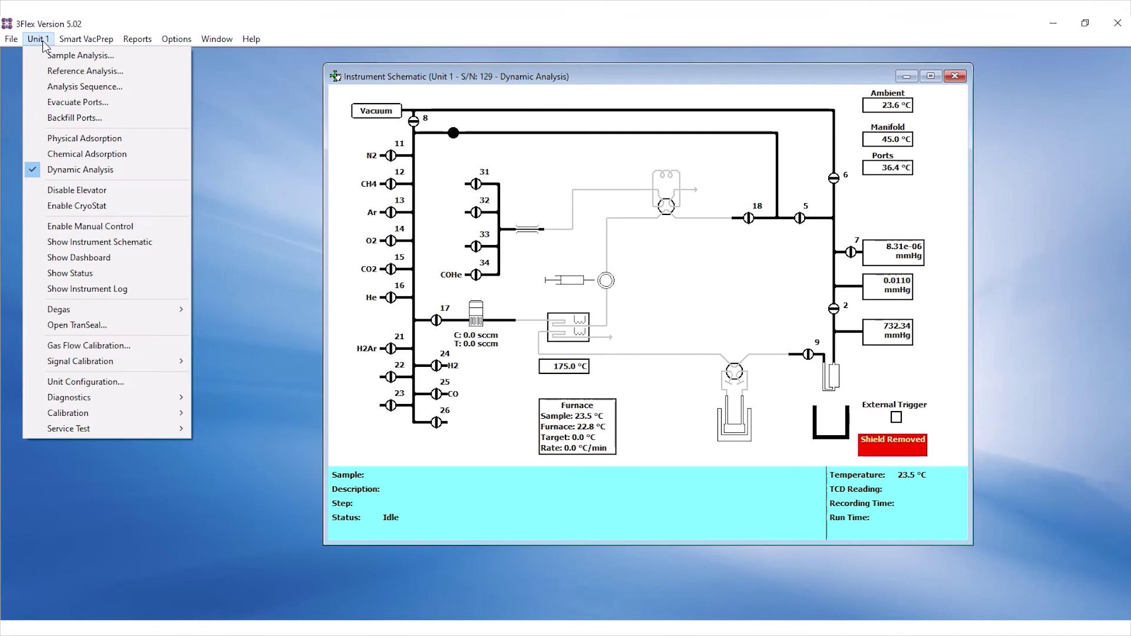
{"action": "left_click", "coordinate": [66, 169]}
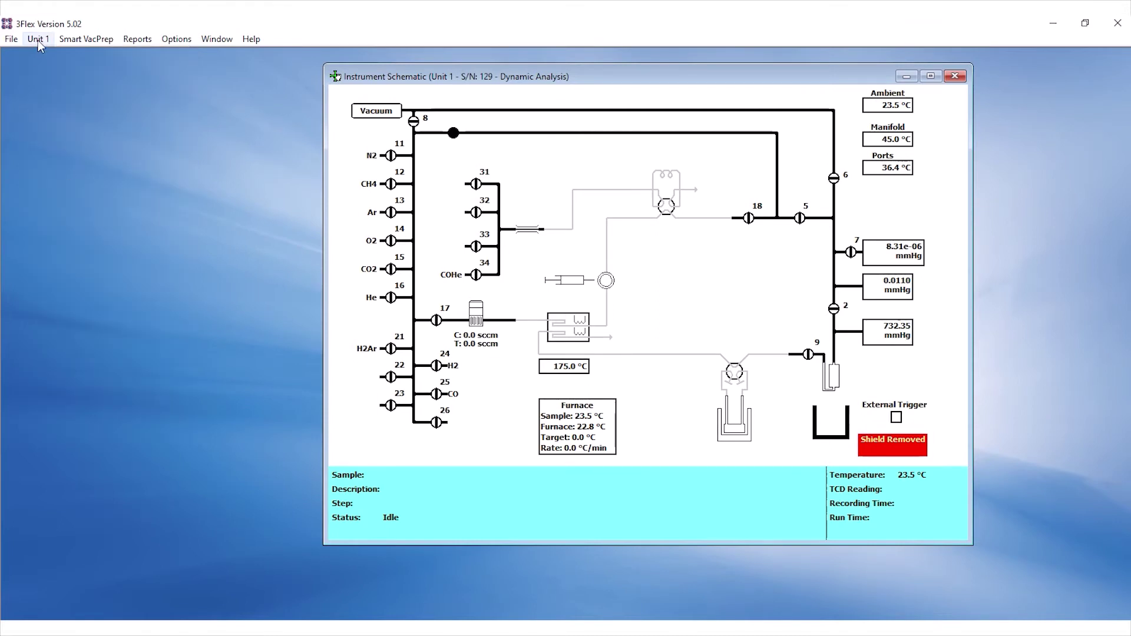
{"action": "left_click", "coordinate": [38, 40]}
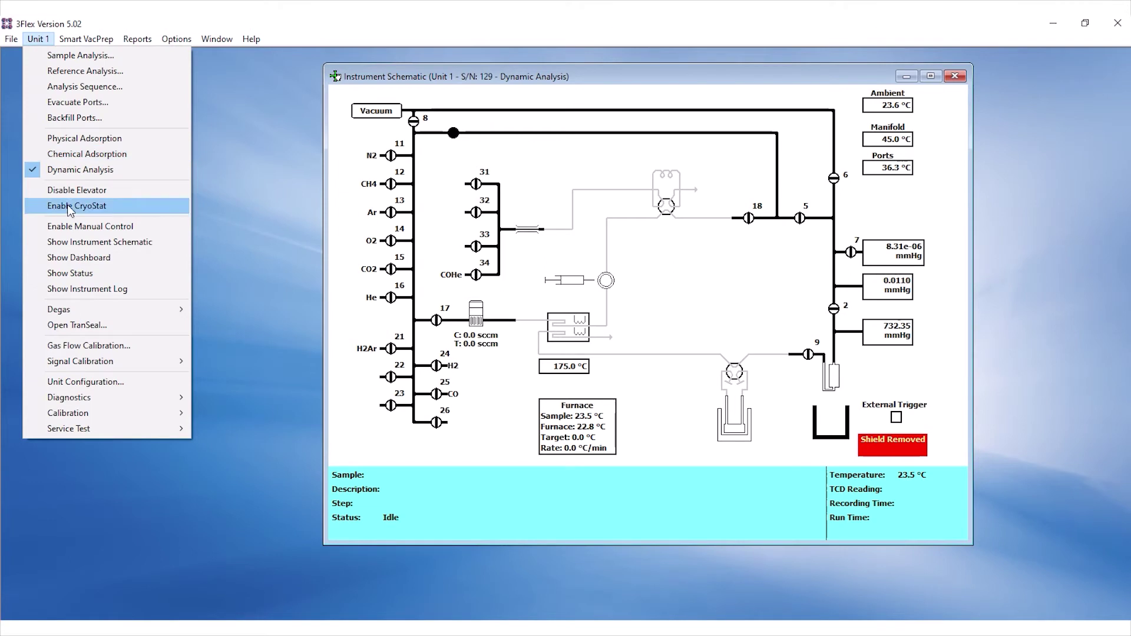
{"action": "left_click", "coordinate": [71, 229]}
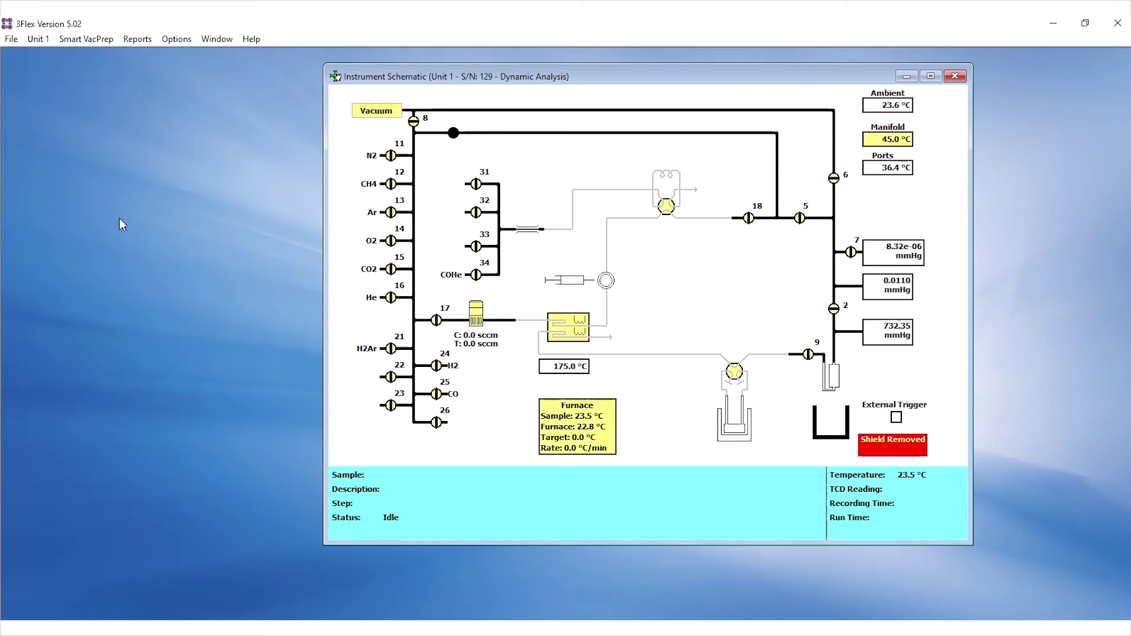
{"action": "right_click", "coordinate": [823, 423]}
{"action": "left_click", "coordinate": [846, 453]}
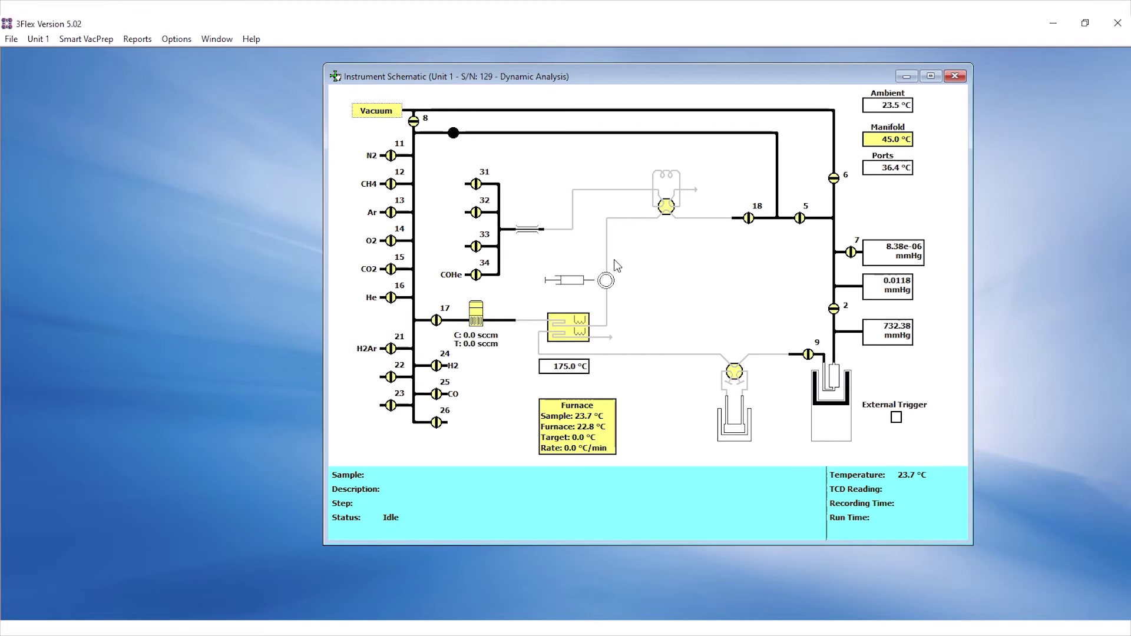
{"action": "left_click", "coordinate": [46, 43]}
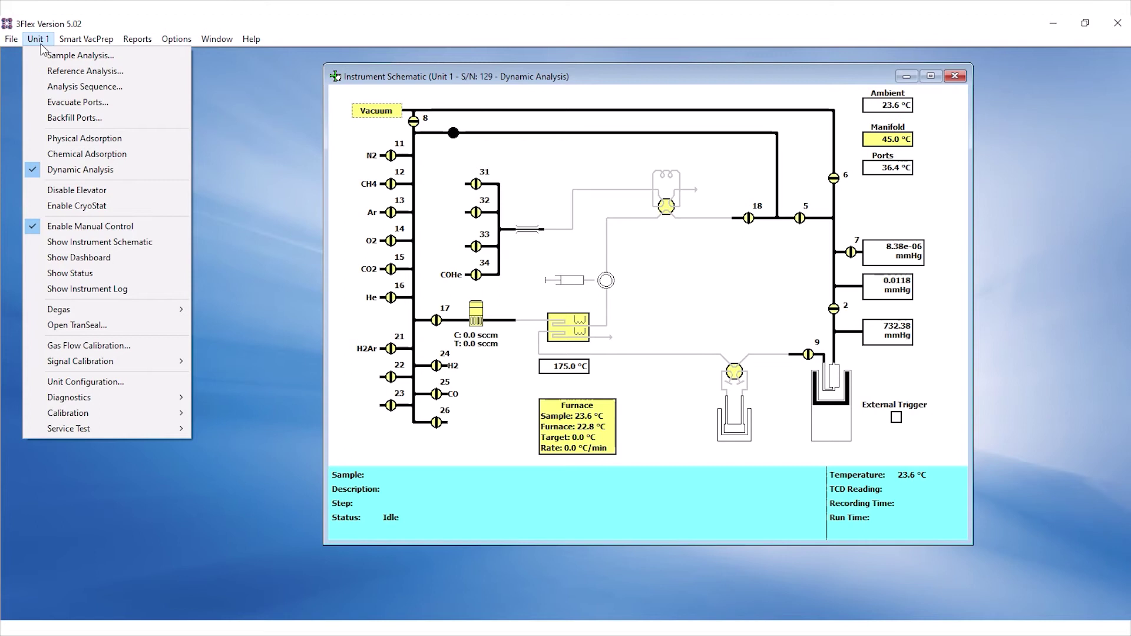
Step: Start a Unit 1 analysis of PtAl Dynamic Chemi Demo.SMP, passing the calibration and start prompts
{"action": "left_click", "coordinate": [48, 57]}
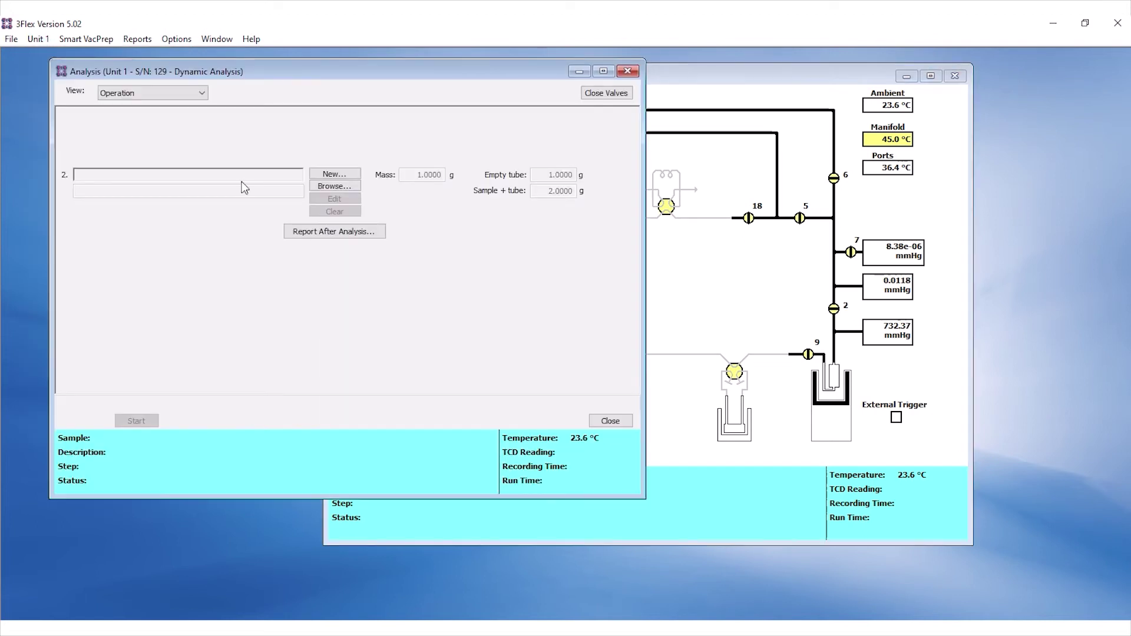
{"action": "left_click", "coordinate": [316, 187]}
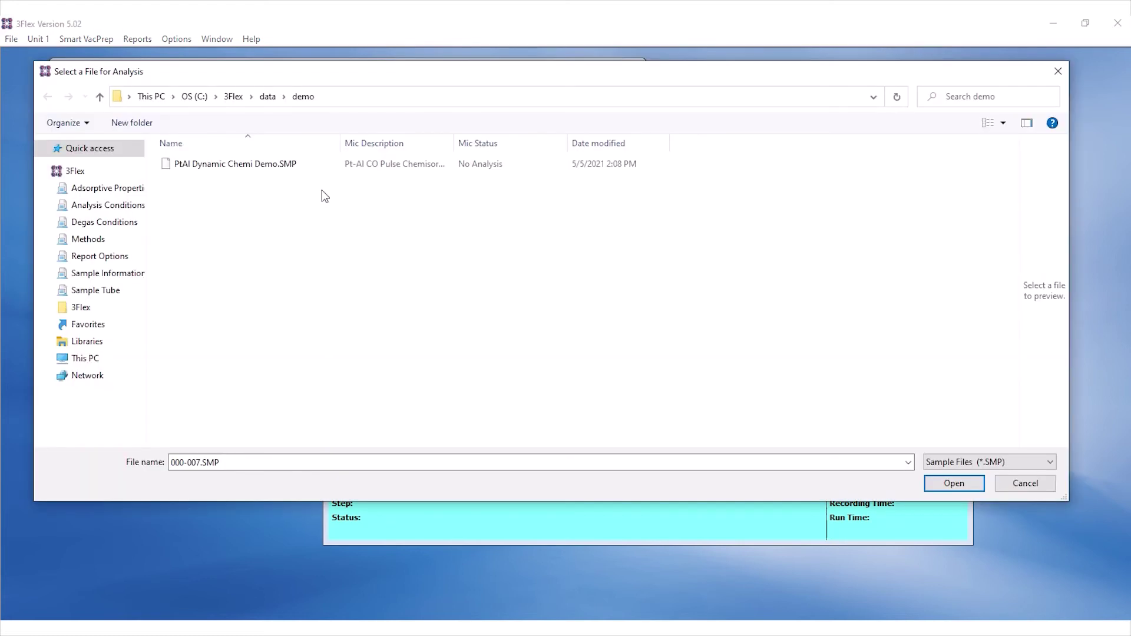
{"action": "double_click", "coordinate": [319, 169]}
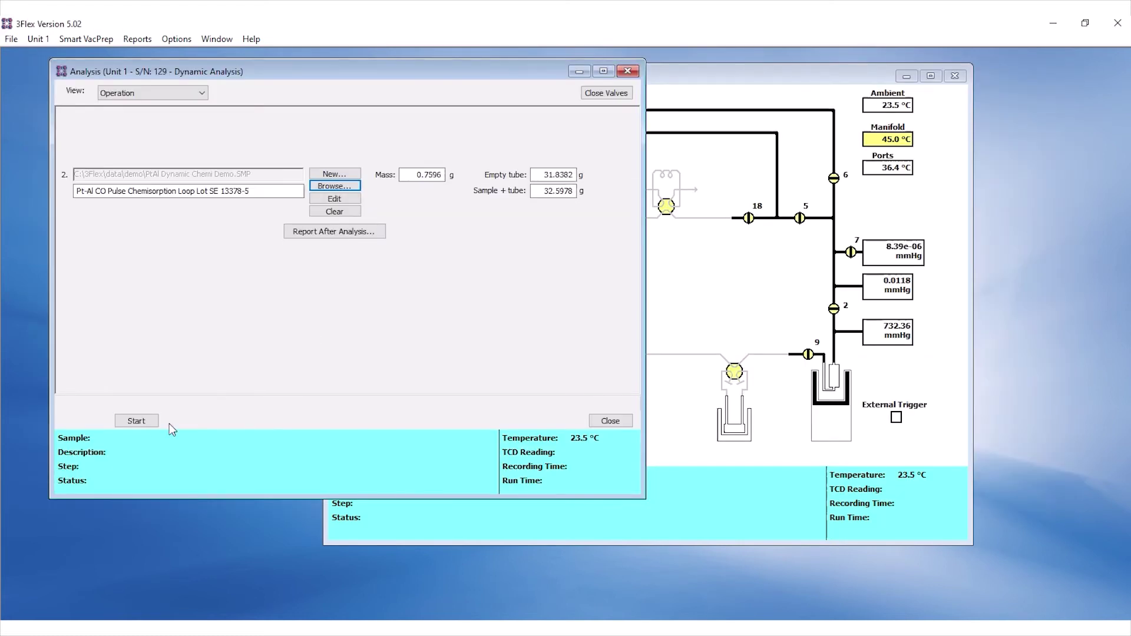
{"action": "left_click", "coordinate": [154, 423]}
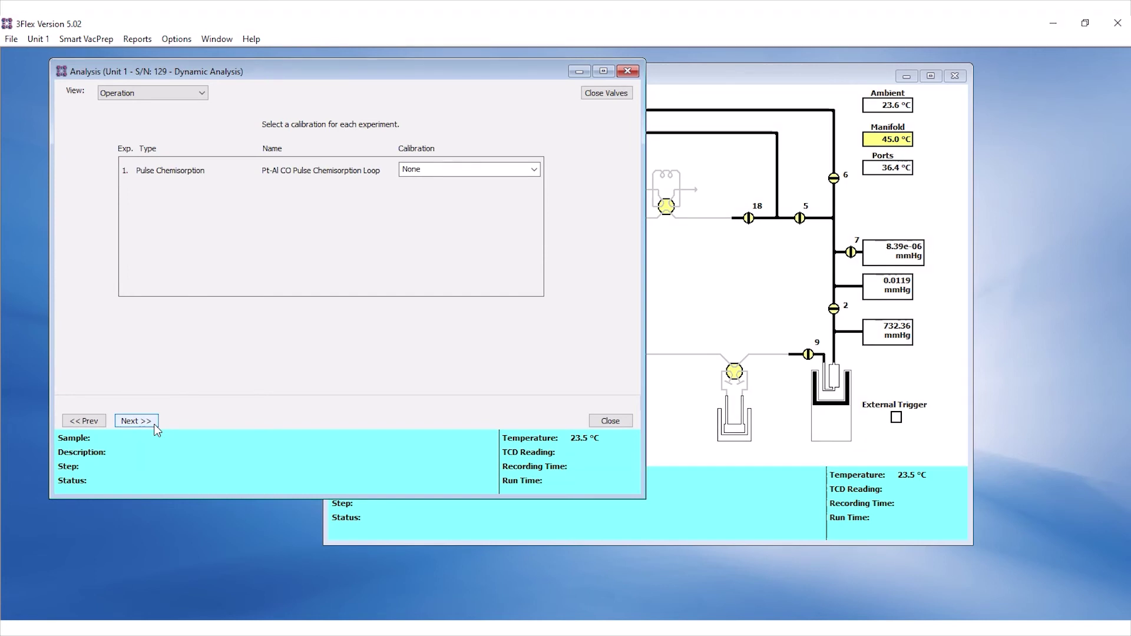
{"action": "left_click", "coordinate": [155, 429]}
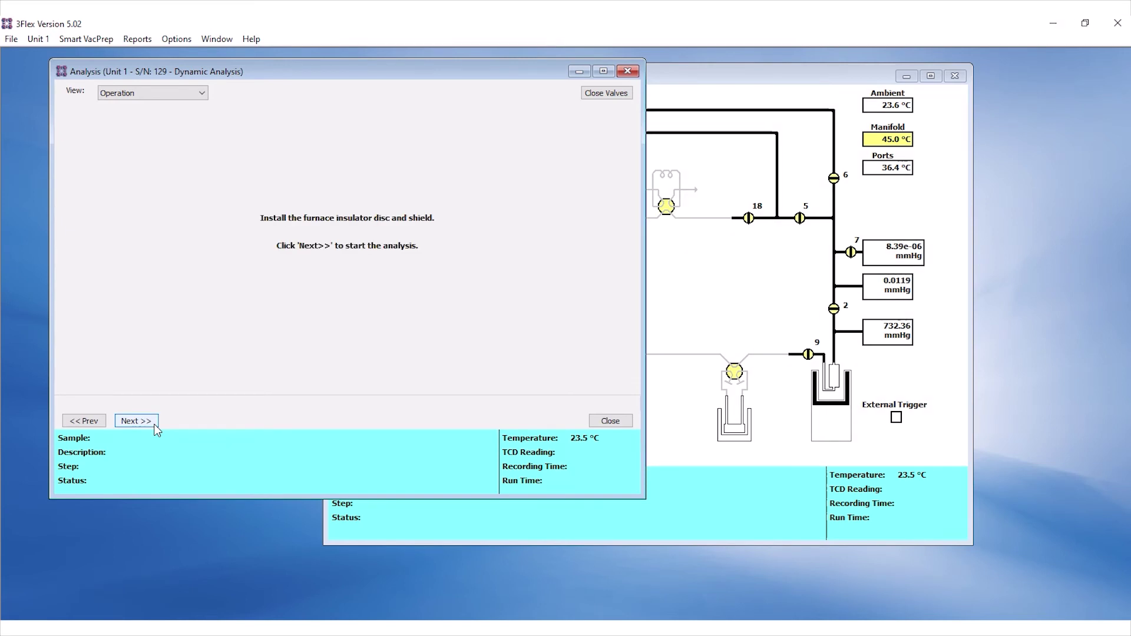
{"action": "left_click", "coordinate": [138, 420]}
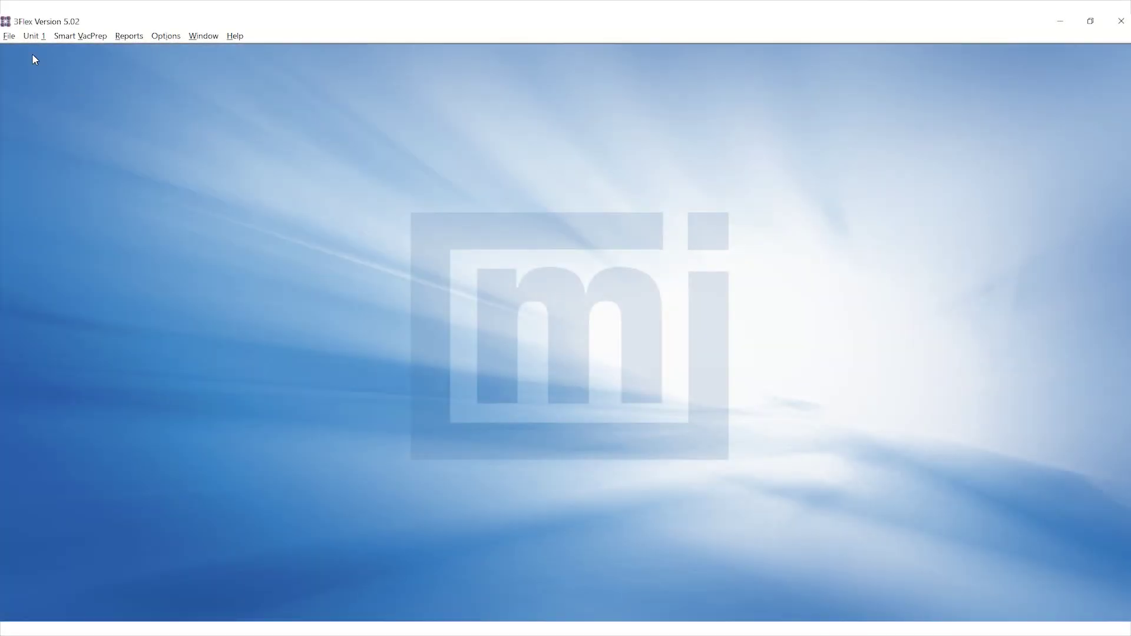
Step: Open the Pt-Al CO Pulse Chemisorption Loop sample file in Advanced view
{"action": "left_click", "coordinate": [12, 36]}
{"action": "left_click", "coordinate": [36, 80]}
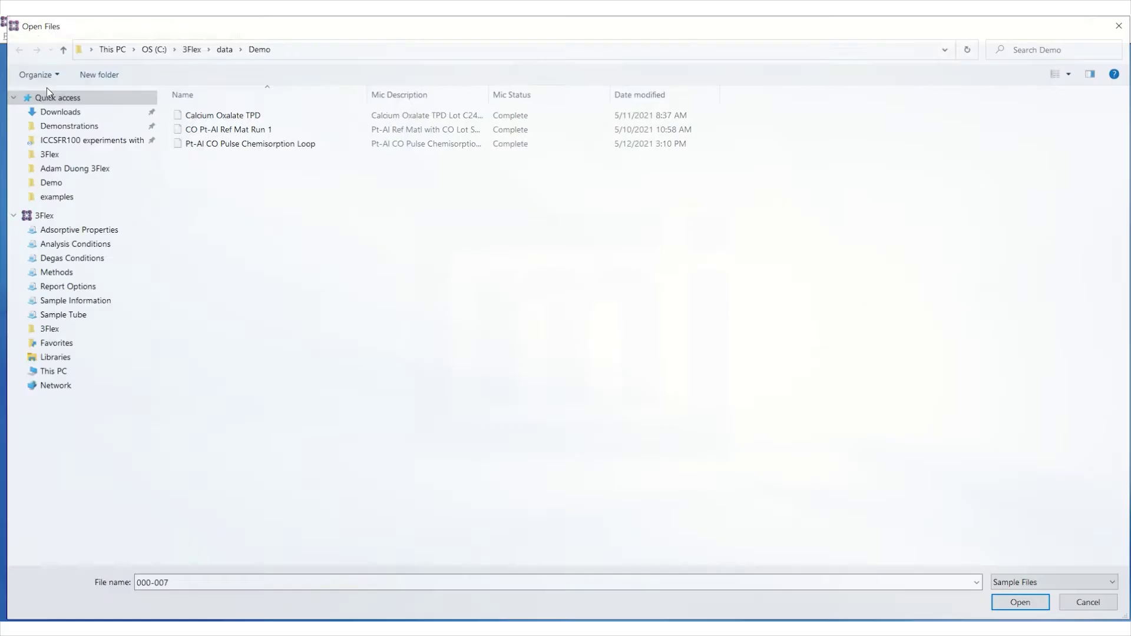
{"action": "double_click", "coordinate": [253, 144]}
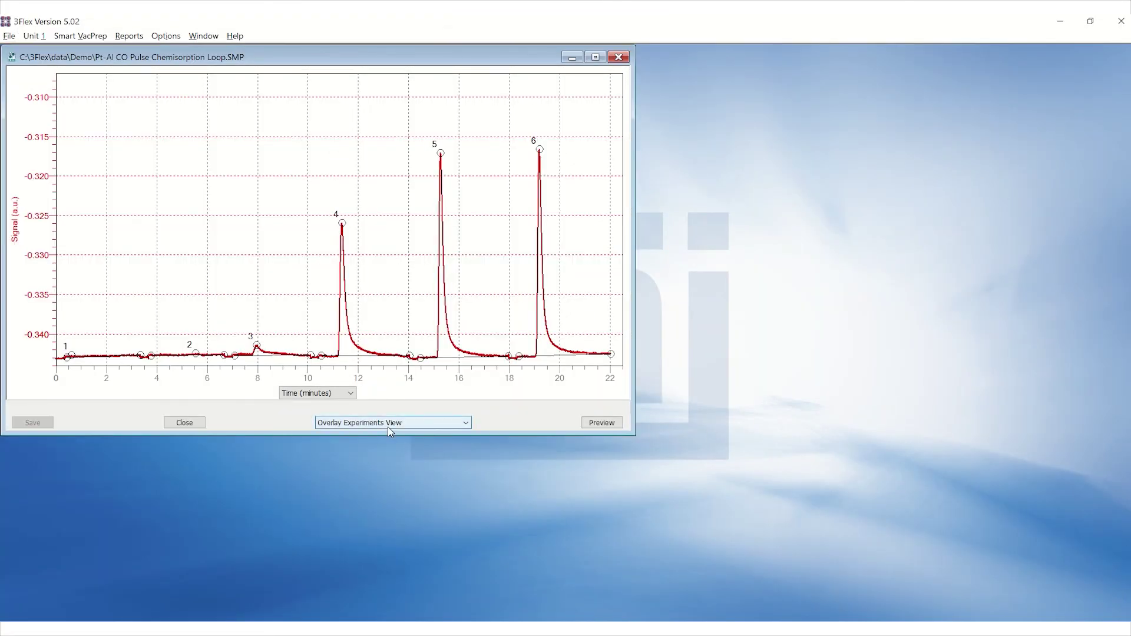
{"action": "left_click", "coordinate": [388, 427]}
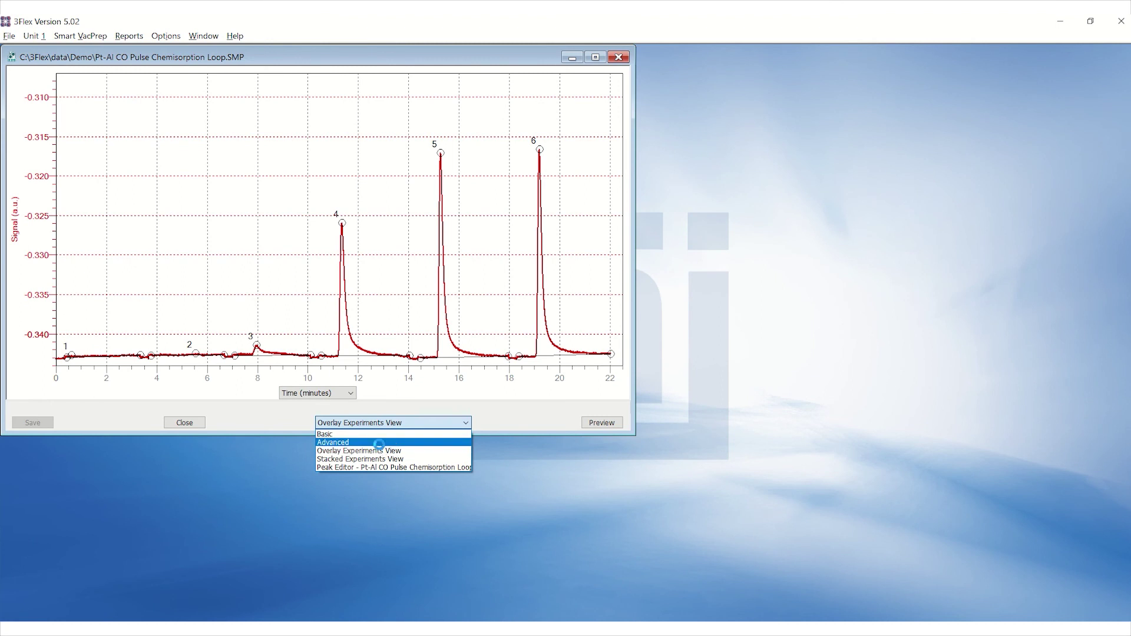
{"action": "left_click", "coordinate": [378, 442]}
Step: Correct the sample plus tube weight so mass becomes 0.7520 g, then preview the report
{"action": "left_click_drag", "start_coordinate": [222, 58], "coordinate": [450, 136]}
{"action": "left_click", "coordinate": [492, 306]}
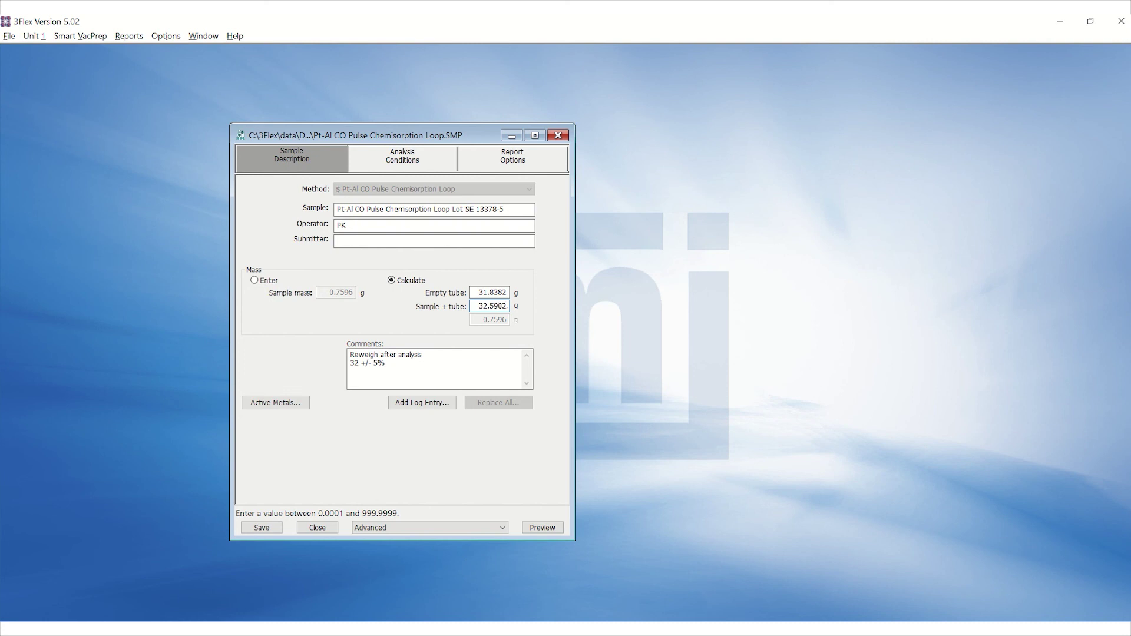
{"action": "key", "text": "Tab"}
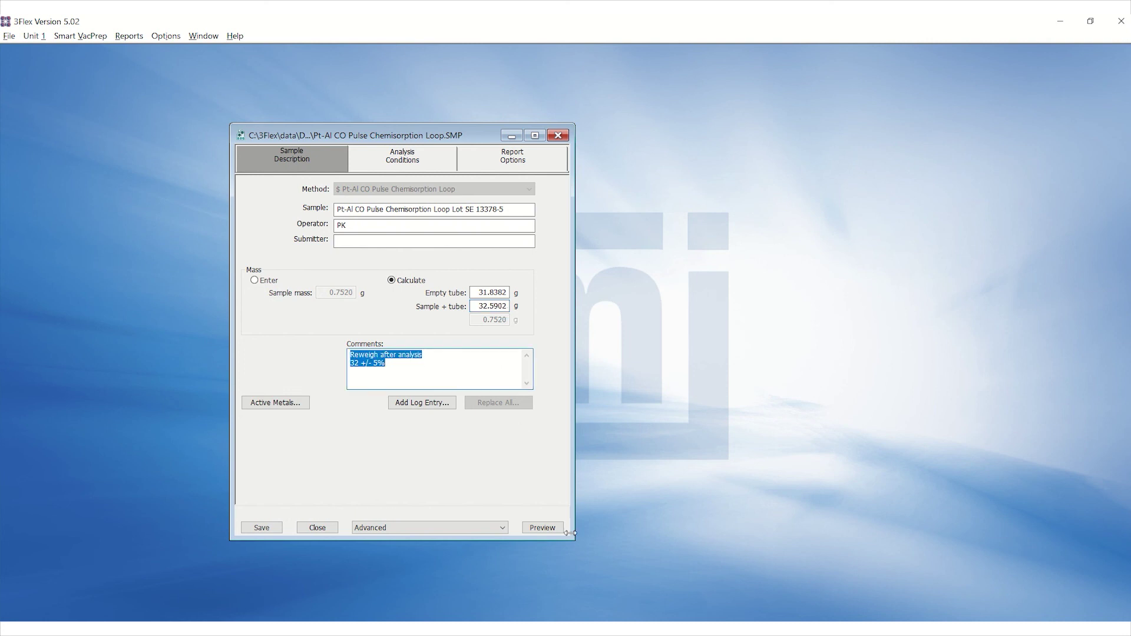
{"action": "left_click", "coordinate": [555, 532]}
{"action": "scroll", "coordinate": [510, 441], "scroll_direction": "down", "scroll_amount": 3}
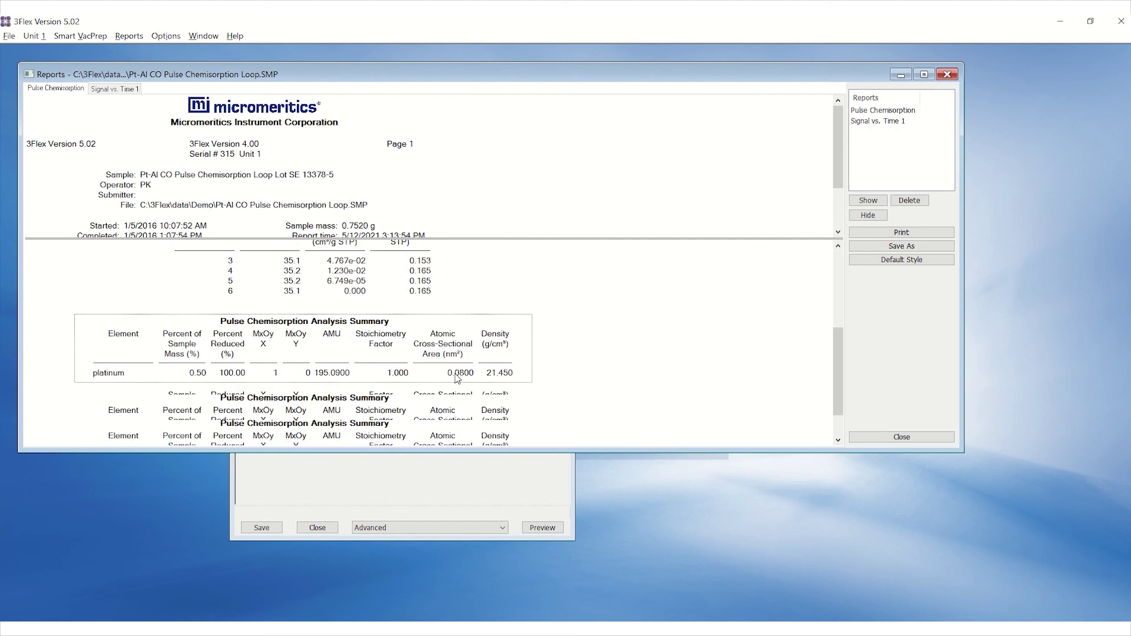
{"action": "scroll", "coordinate": [461, 380], "scroll_direction": "down", "scroll_amount": 2}
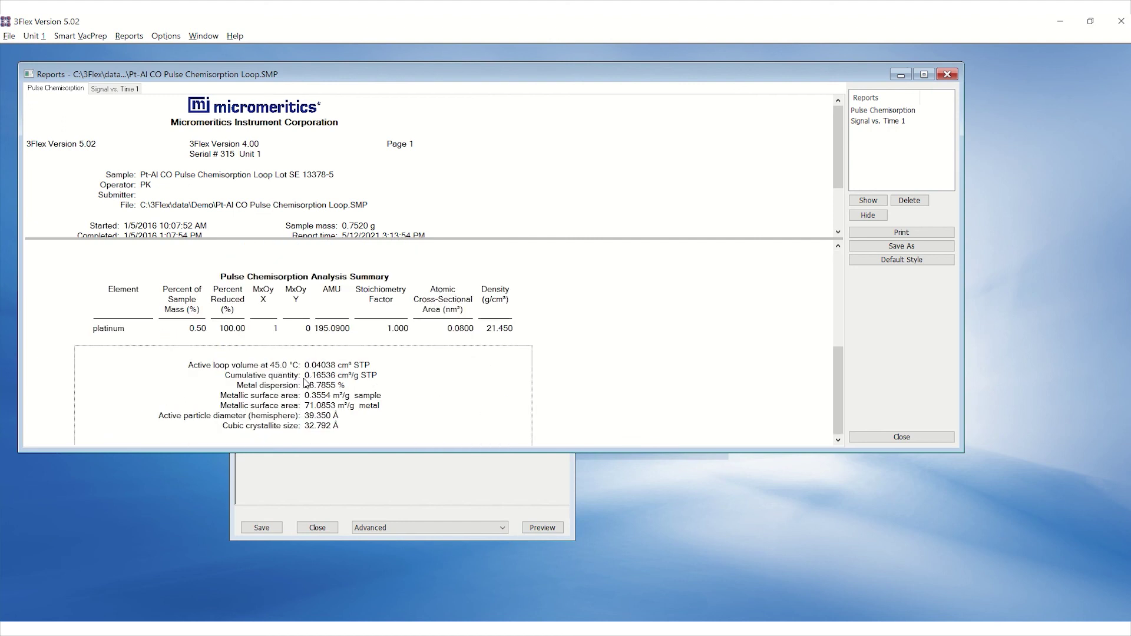
{"action": "left_click_drag", "start_coordinate": [834, 152], "coordinate": [834, 190]}
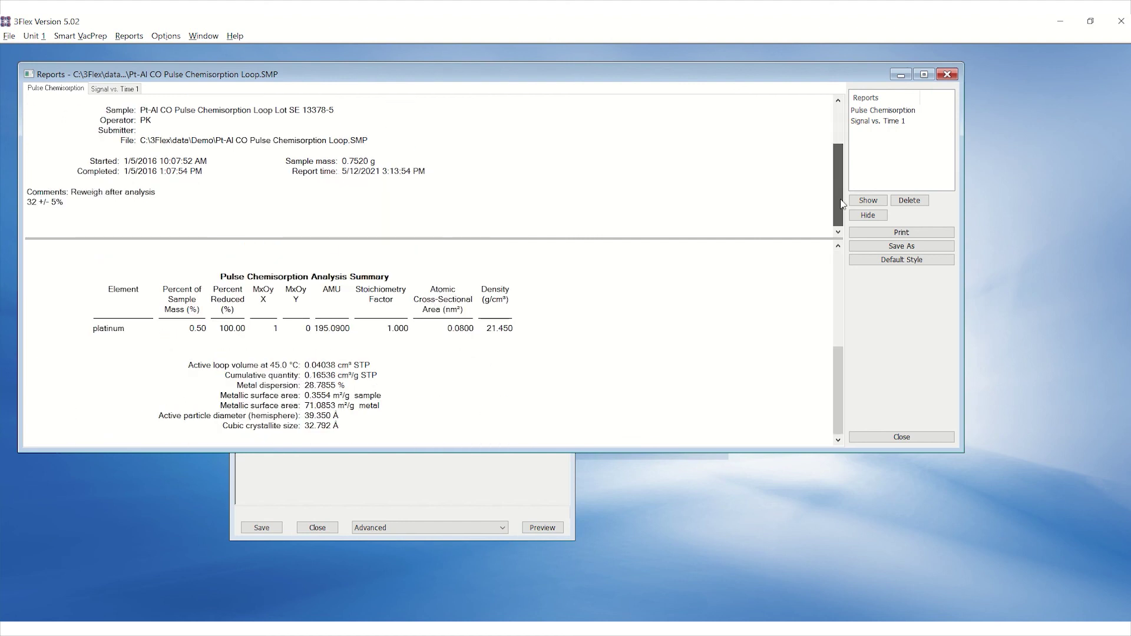